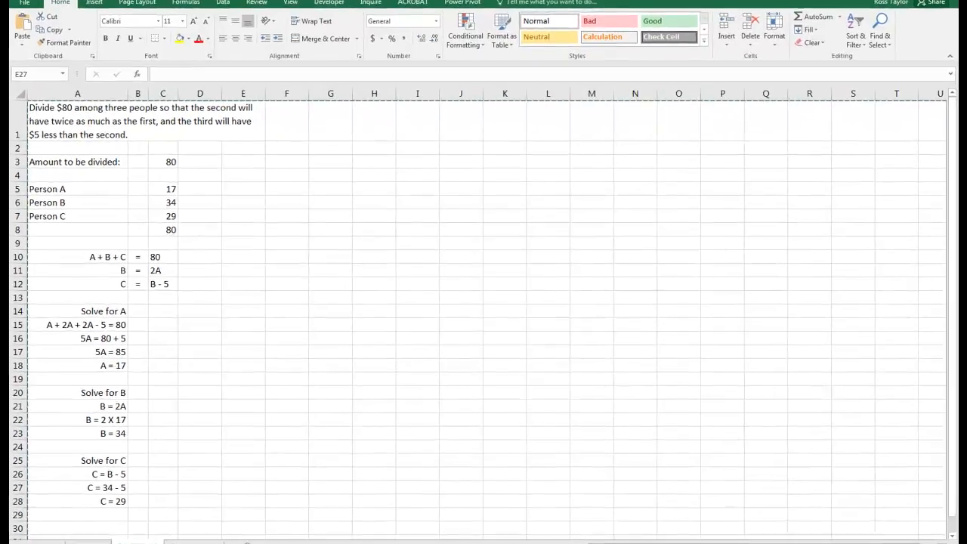
Paste the entire copied worksheet with the $80 division problem into the blank sheet, keeping its formatting.
left_click(215, 527)
left_click(215, 527)
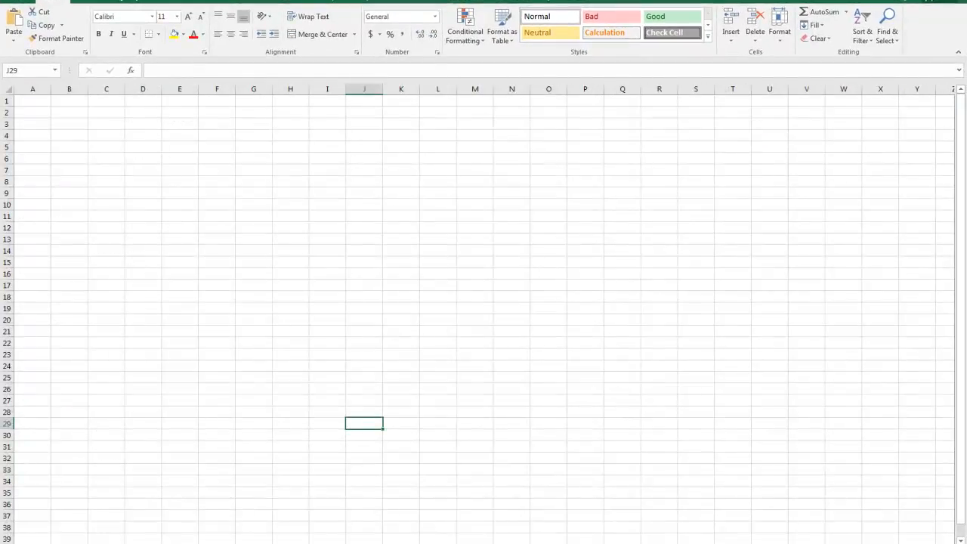
left_click(9, 91)
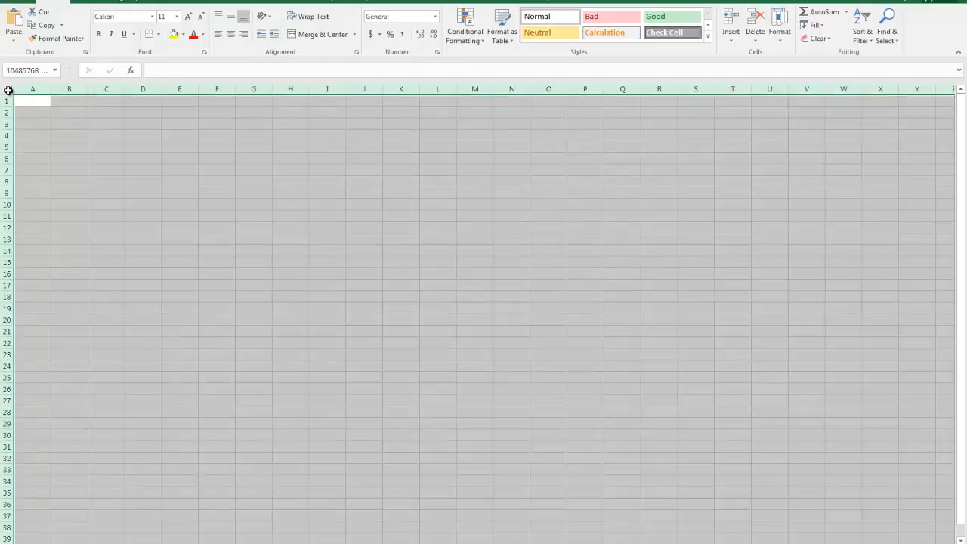
right_click(9, 91)
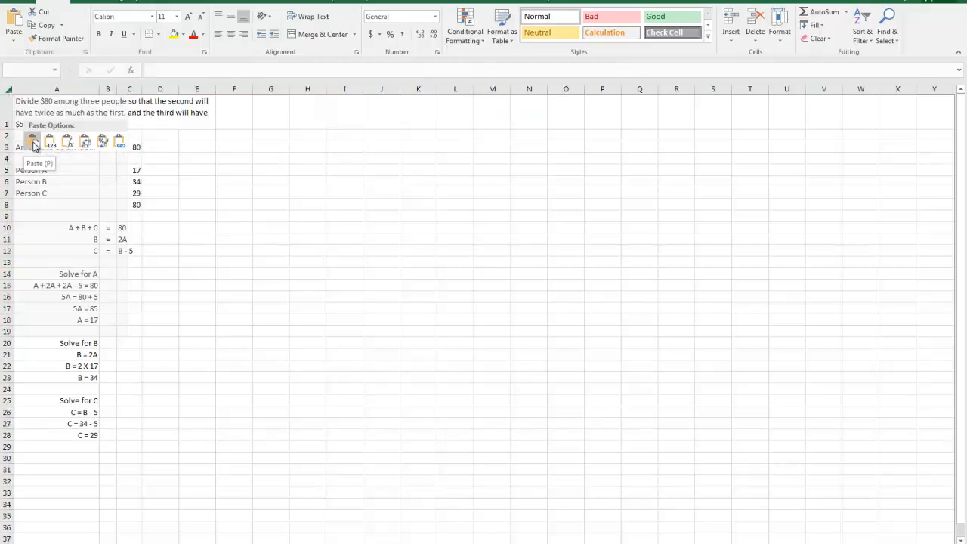
left_click(33, 144)
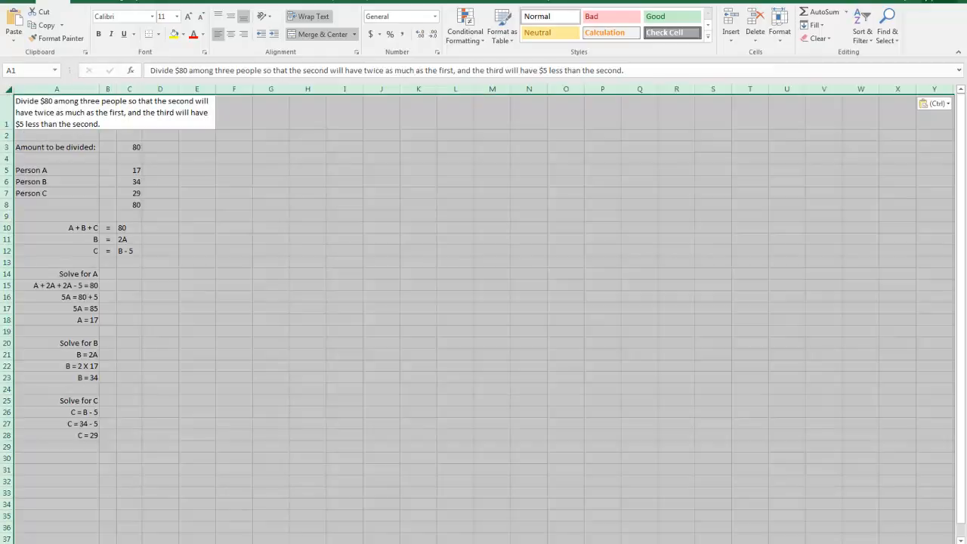
key("ctrl+Page_Up")
key("ctrl+Page_Down")
left_click(183, 436)
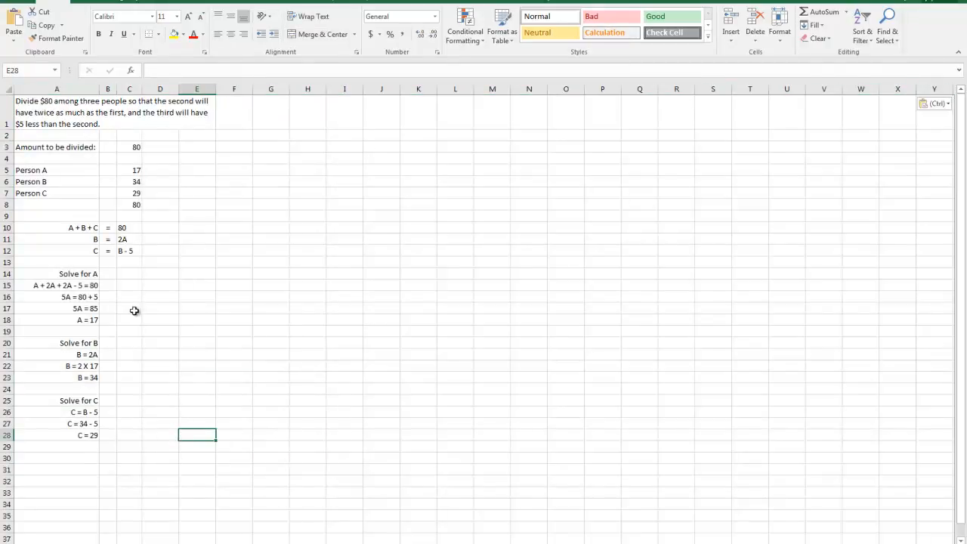
left_click(136, 119)
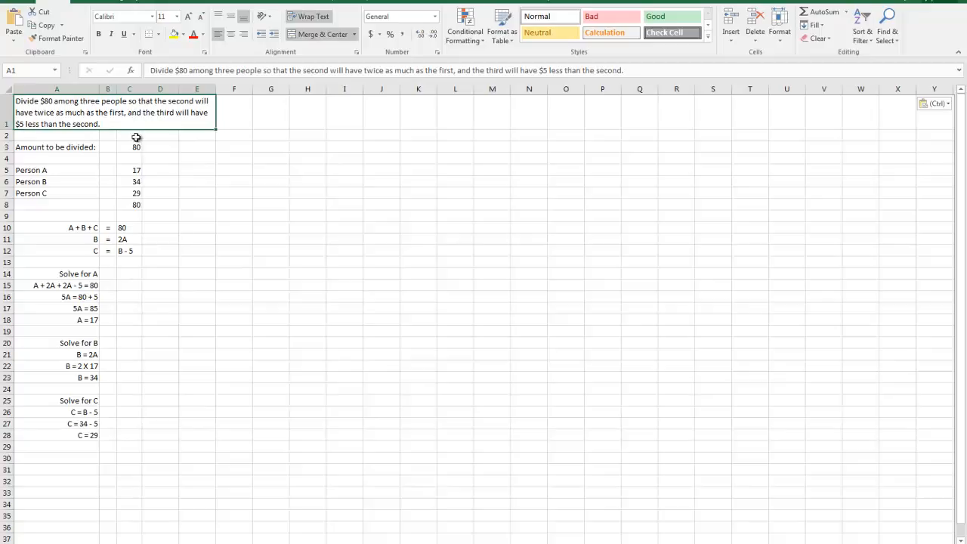
left_click(5, 147)
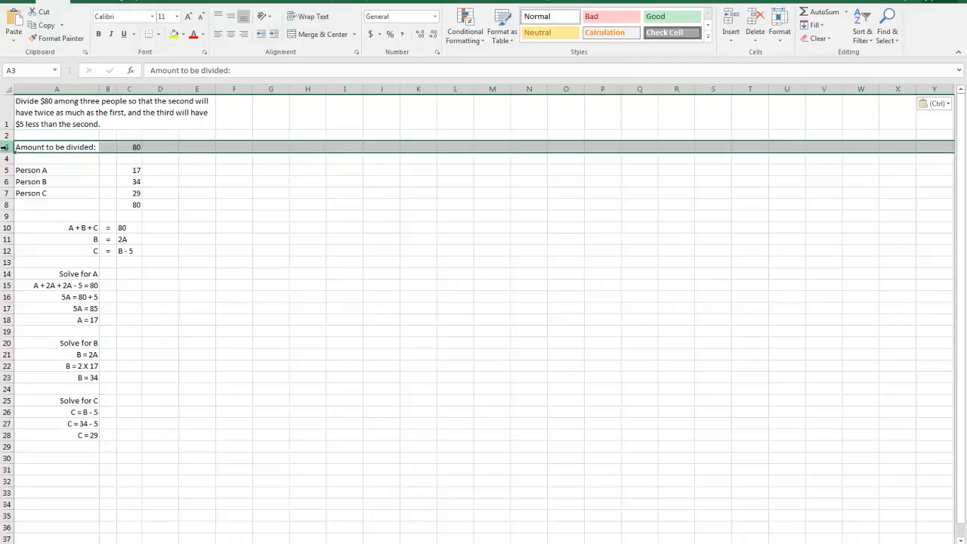
left_click(217, 202)
left_click(144, 138)
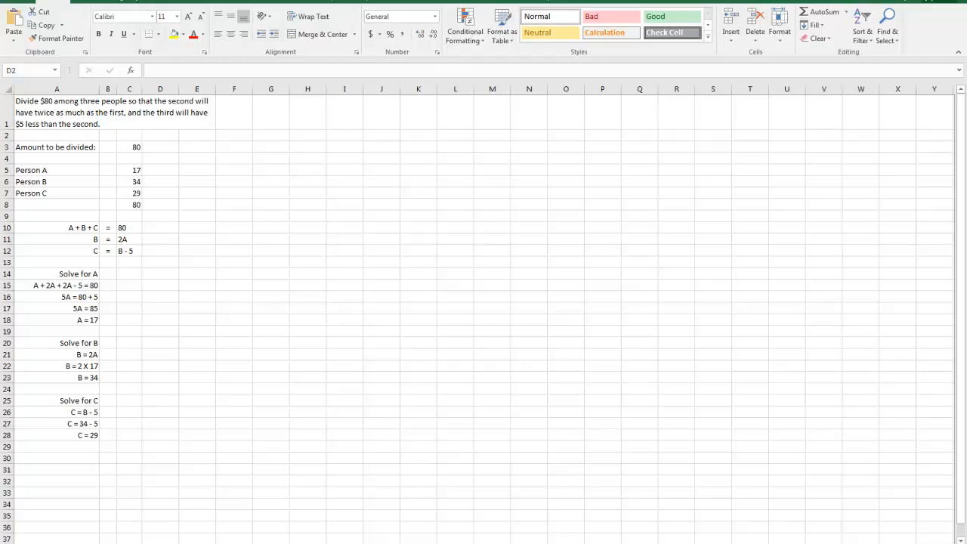
key("ctrl+v")
Clear the amounts for Person A, Person B and Person C in cells C5 to C7.
left_click(130, 170)
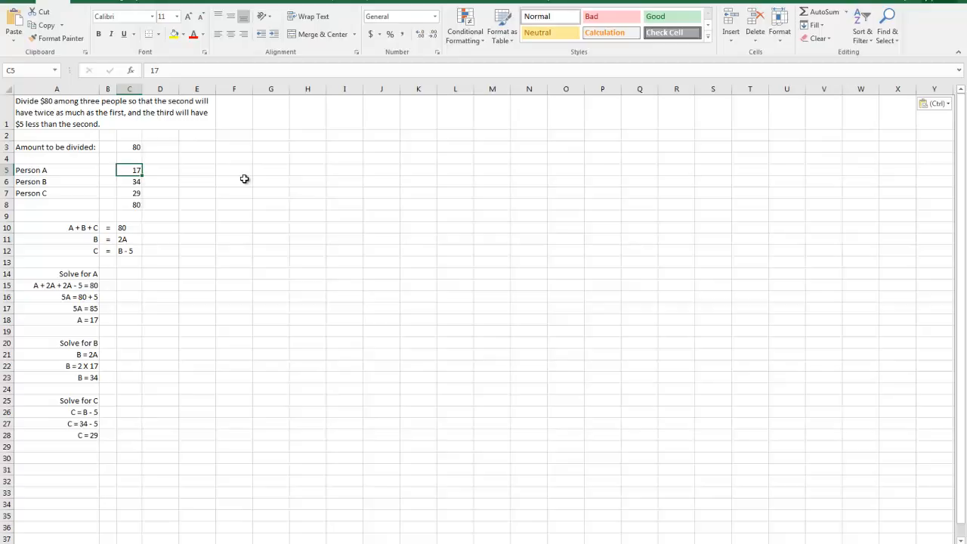
key("Delete")
key("Down")
key("Down")
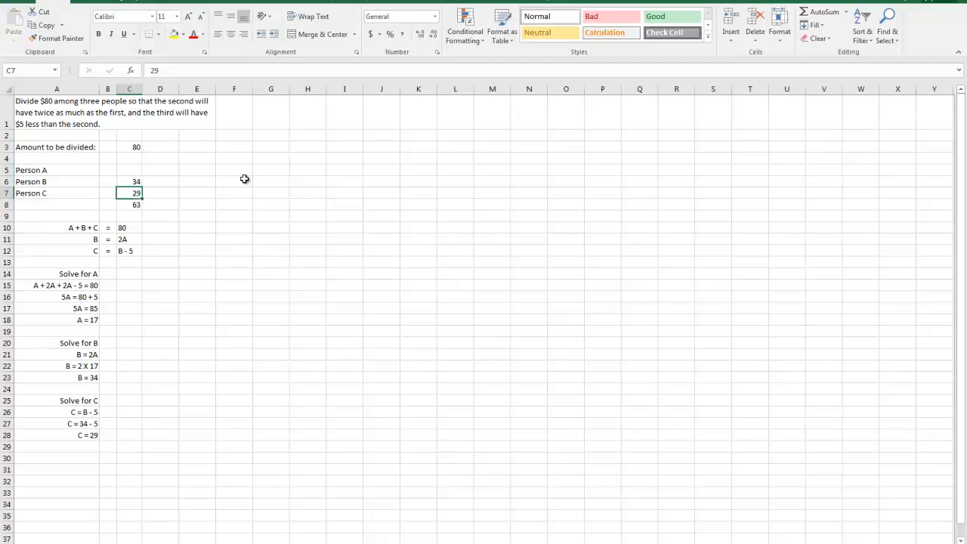
key("Up")
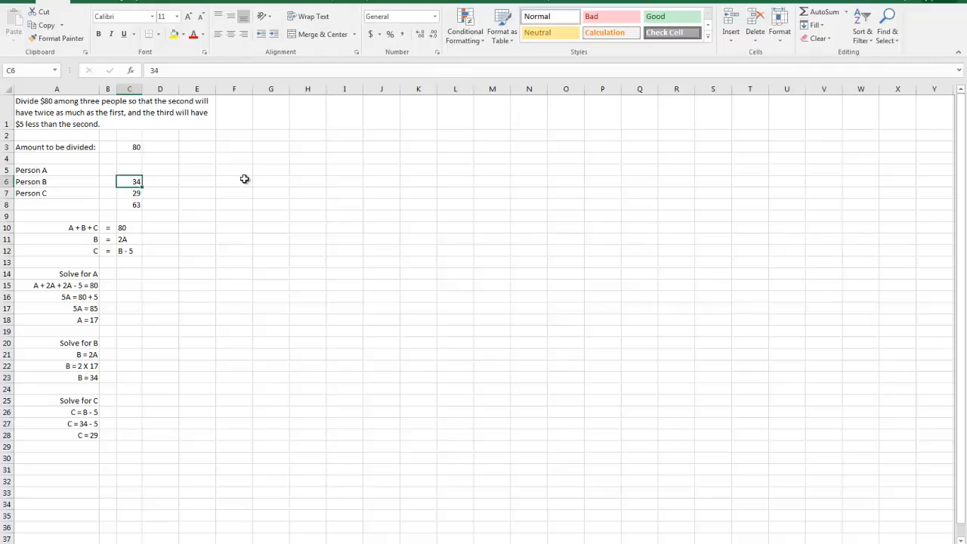
key("Delete")
key("Down")
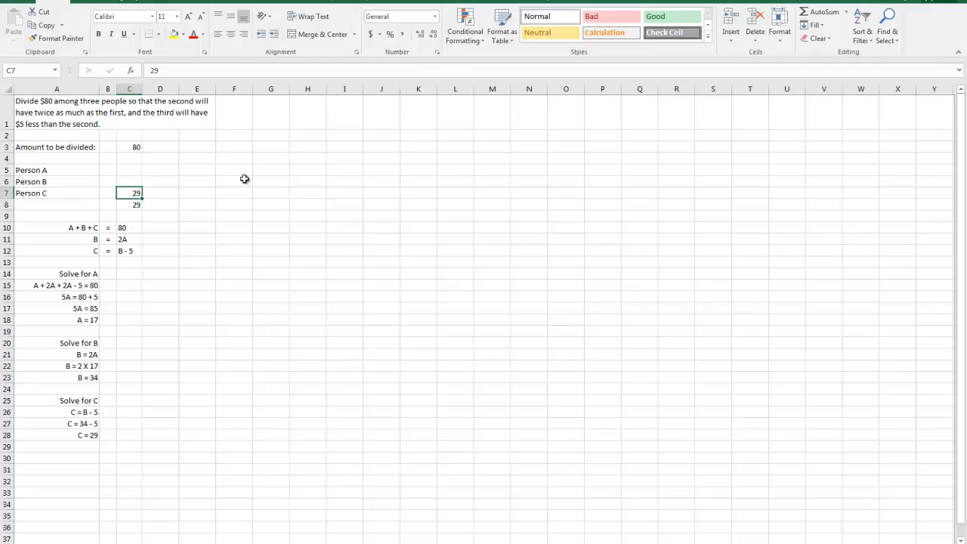
key("Delete")
Enter the formula =2*C5 for Person B in C6 and =C6-5 for Person C in C7.
key("Up")
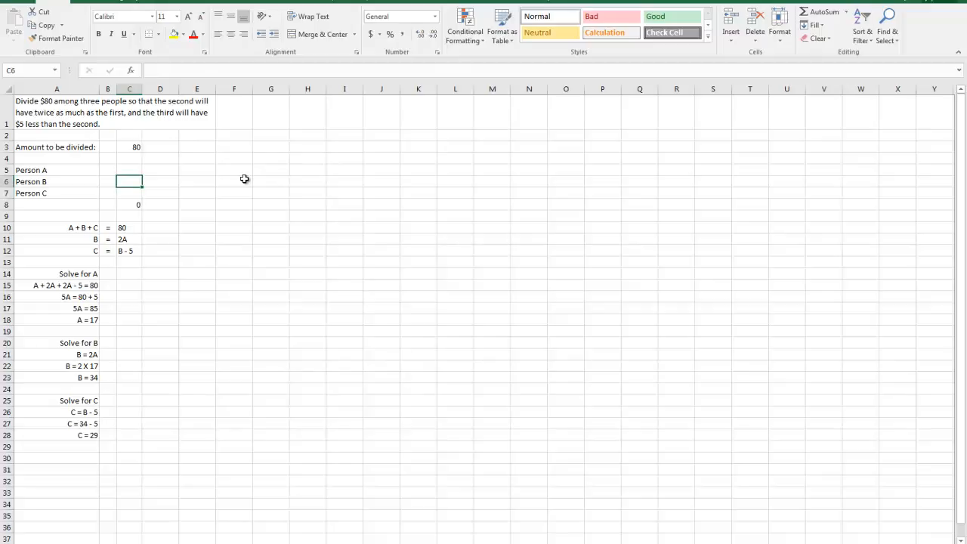
type("=2")
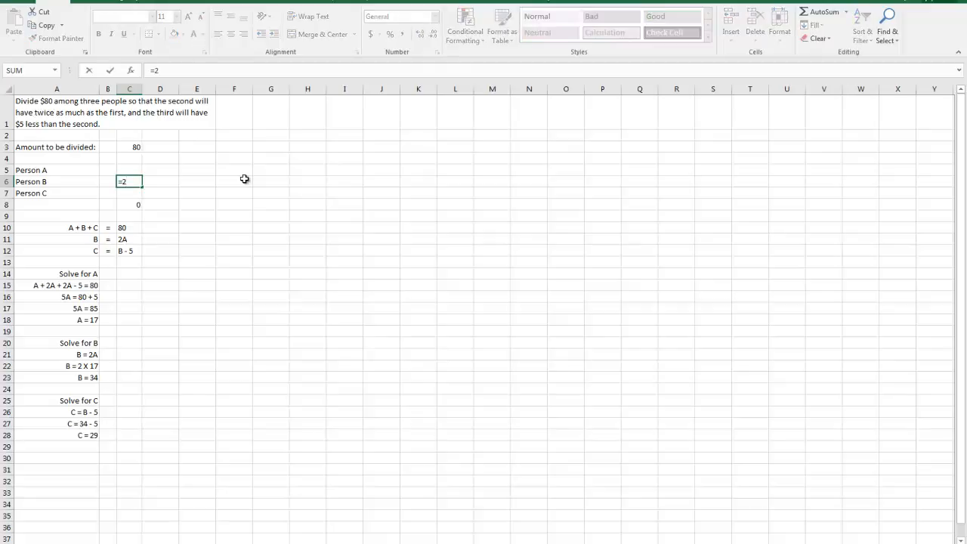
type("*C5")
key("Return")
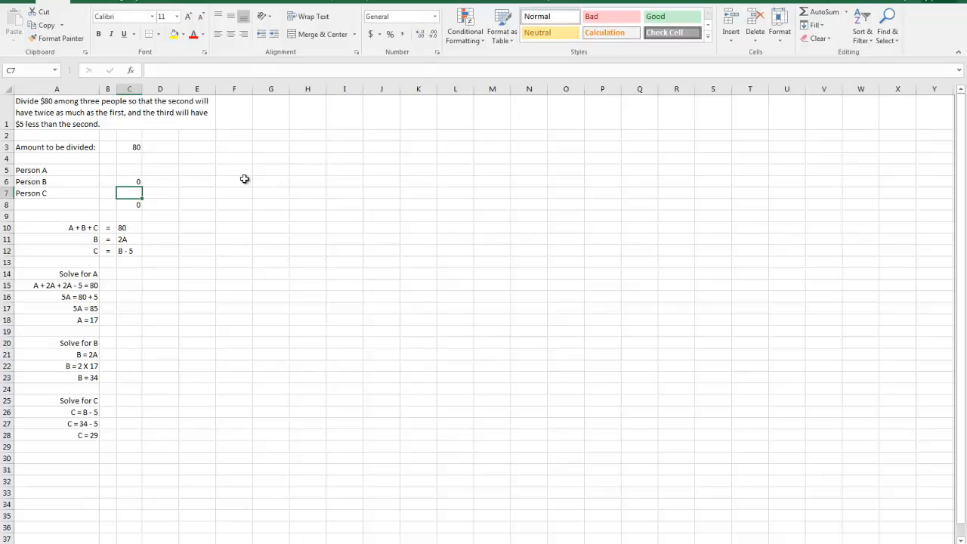
type("=")
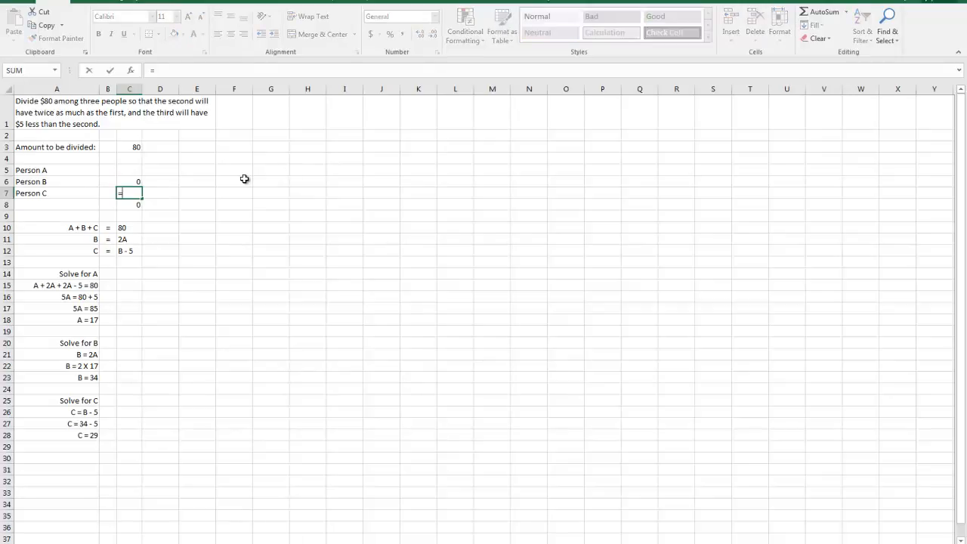
key("Up")
type("-5")
key("Return")
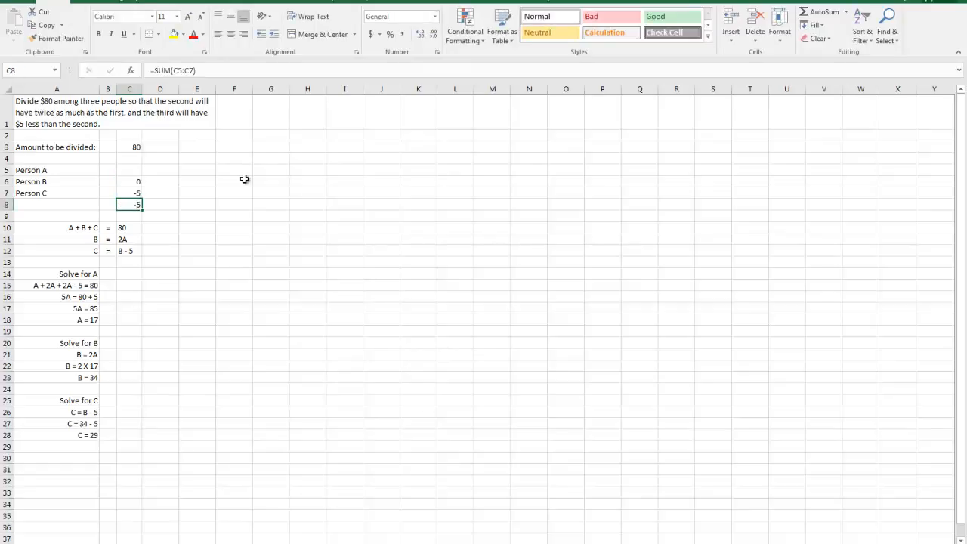
Try 12 as Person A's amount in C5 and check the calculated amounts down to the total in C8.
key("Up")
key("Up")
key("Up")
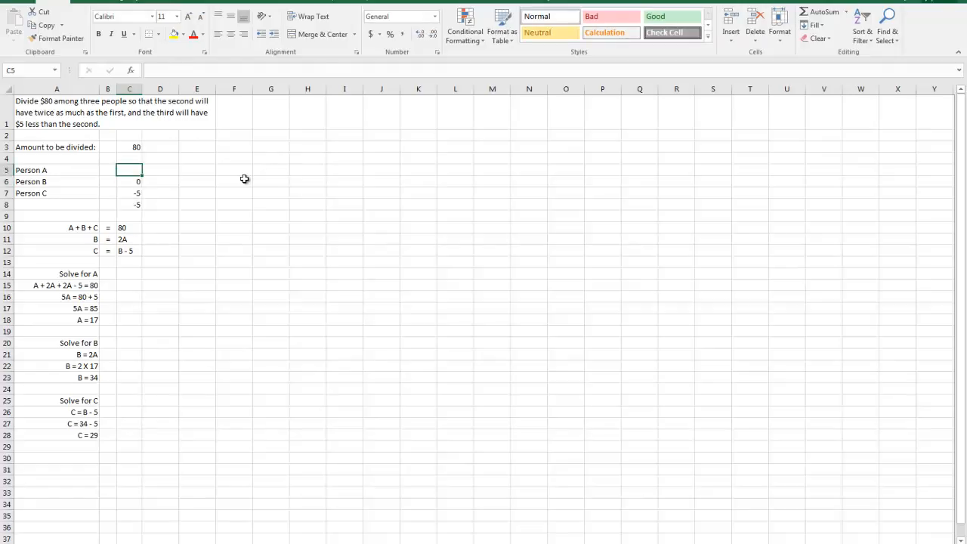
type("12")
key("Return")
key("Up")
key("Down")
key("Down")
key("Down")
Try 18 and 17 in turn as Person A's amount in C5, and clear the cell.
key("Up")
key("Up")
key("Up")
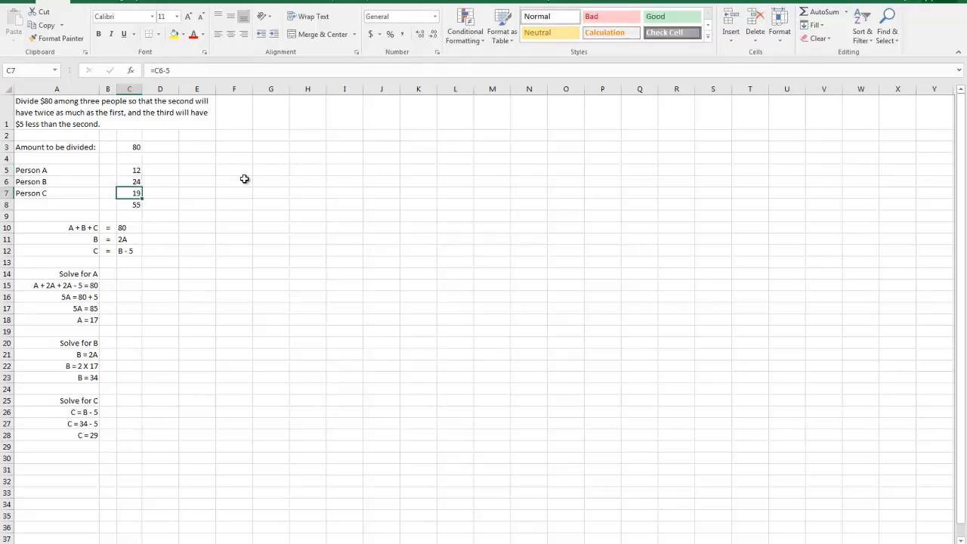
type("18")
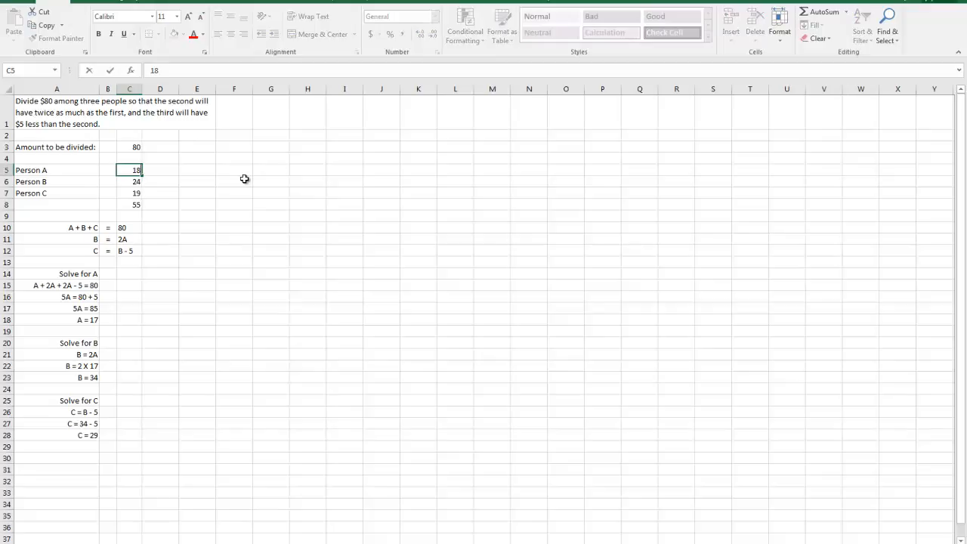
key("Return")
key("Up")
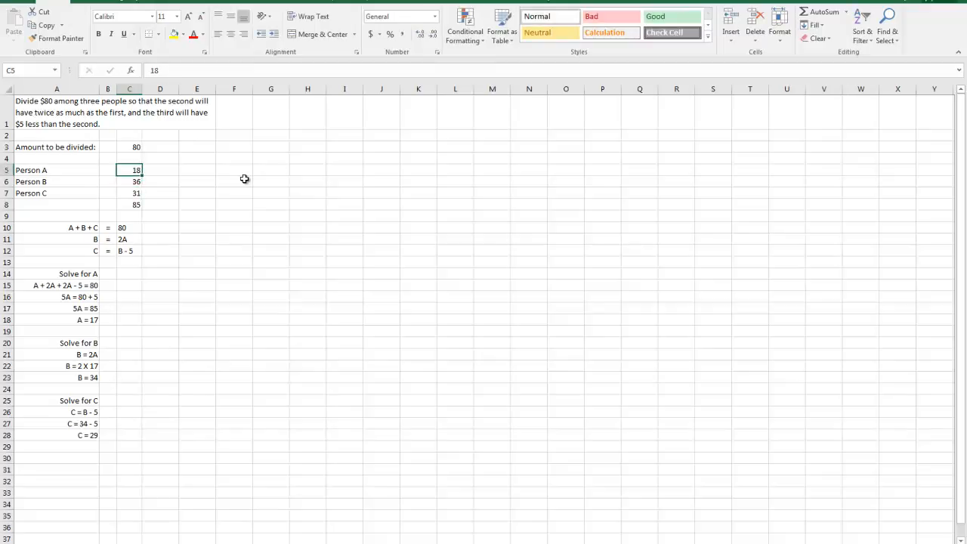
type("17")
key("Return")
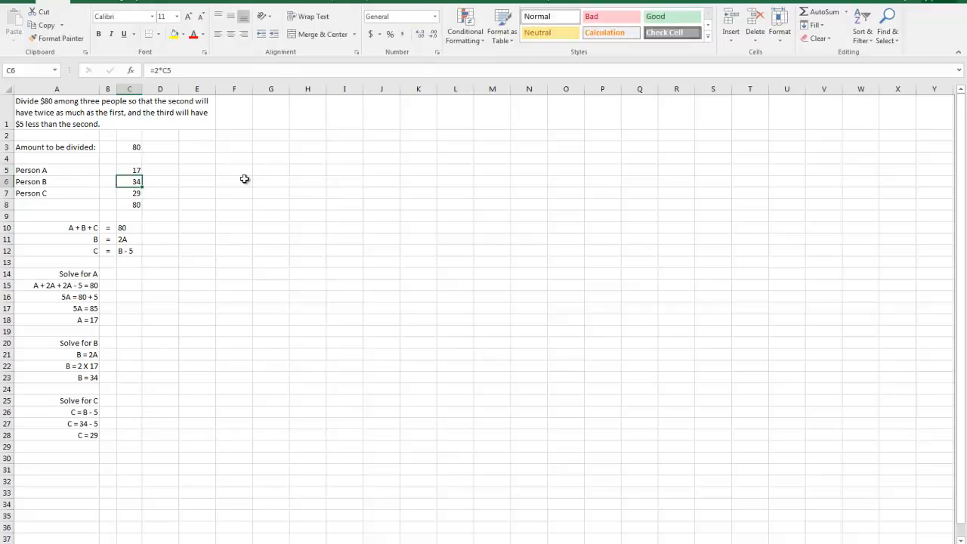
key("Up")
key("Delete")
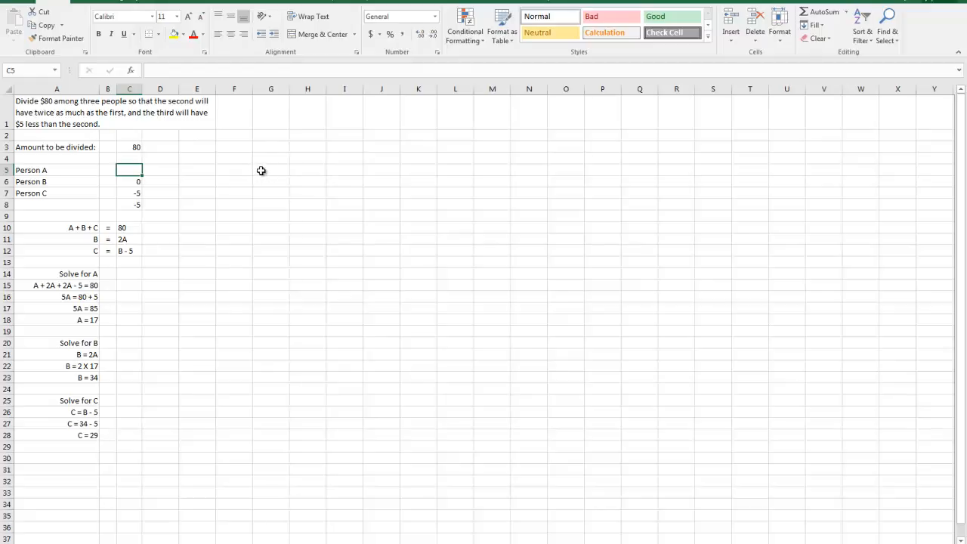
Open Goal Seek and set it up with C5 as the set cell and 80 as the target value.
left_click(223, 3)
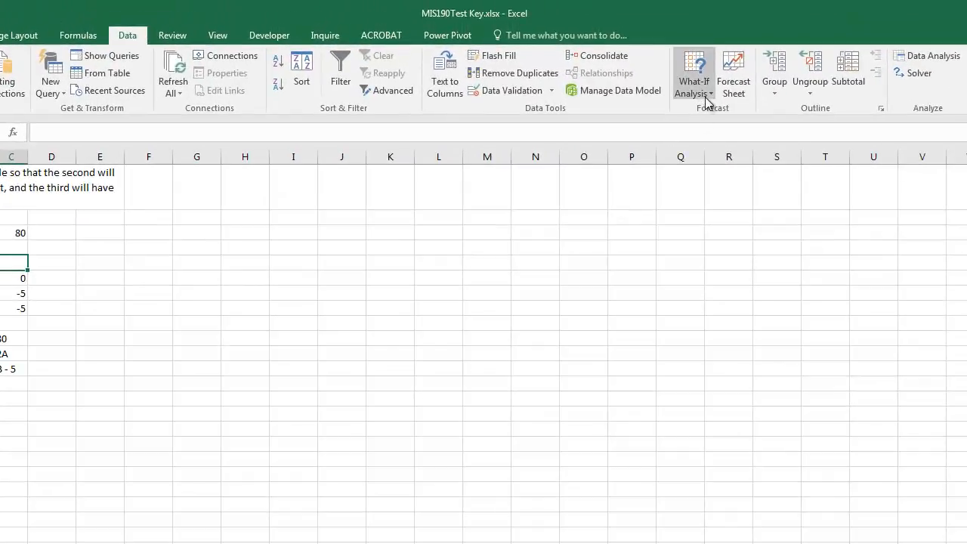
left_click(708, 102)
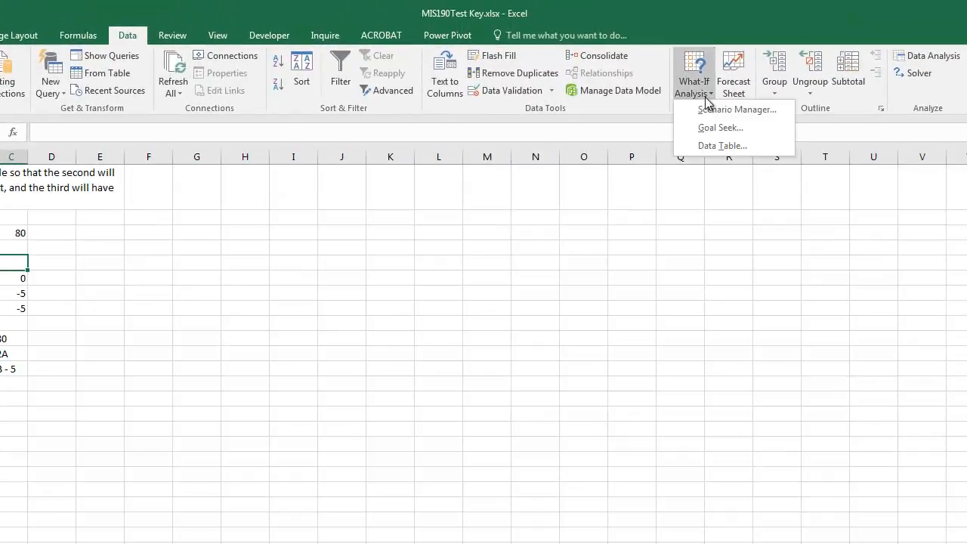
left_click(720, 131)
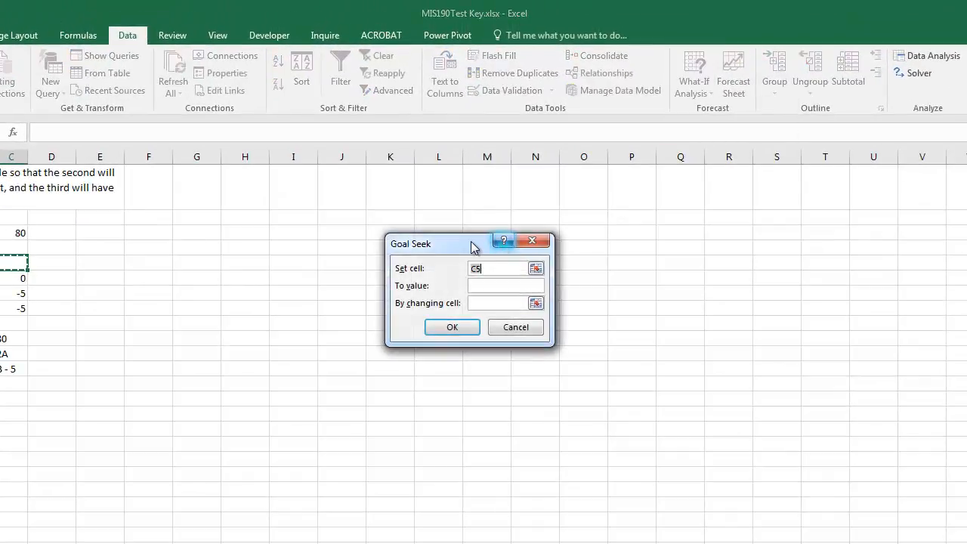
left_click_drag(469, 244, 260, 206)
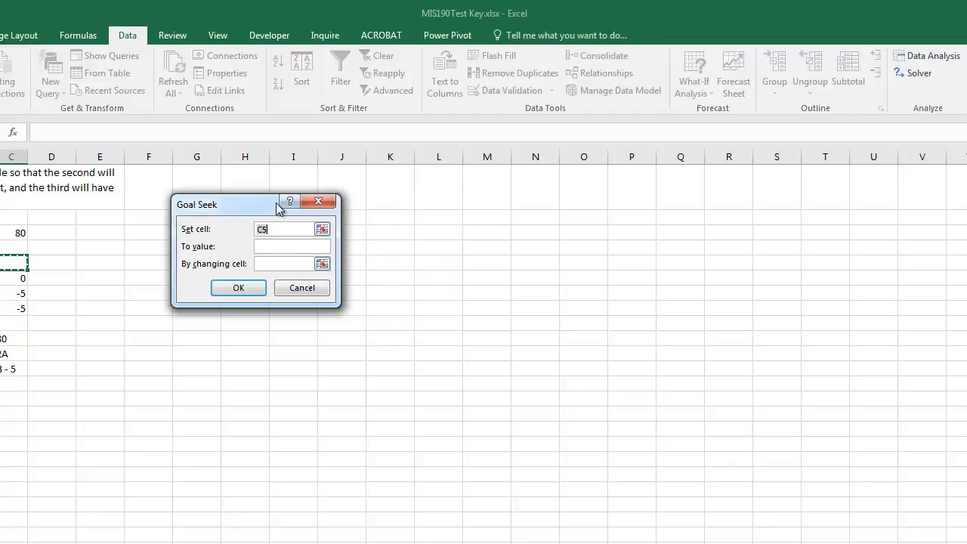
left_click(3, 263)
left_click(276, 244)
type("80")
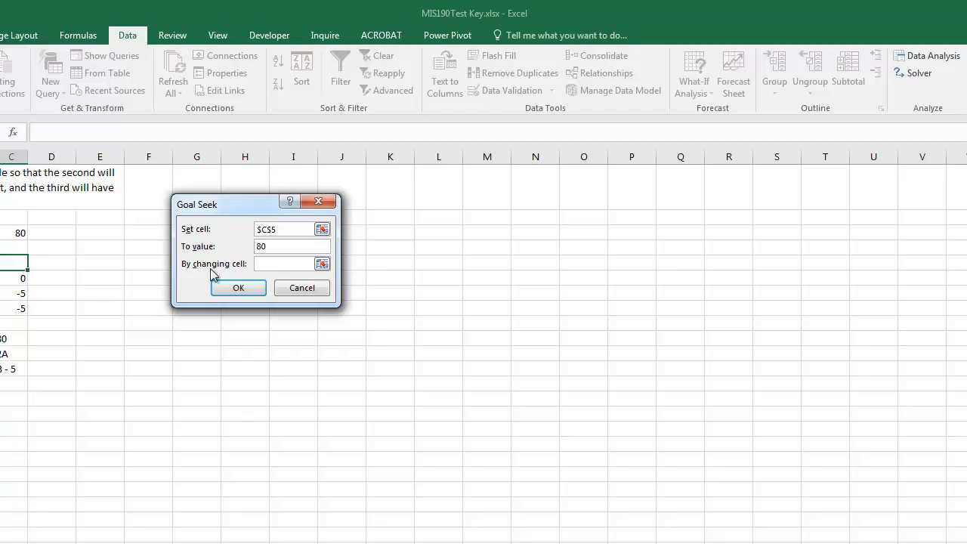
Change the Goal Seek set cell to C8, solve by changing cell C5, and keep the solution.
left_click_drag(293, 230, 244, 228)
left_click(6, 307)
left_click_drag(294, 229, 257, 229)
left_click(17, 310)
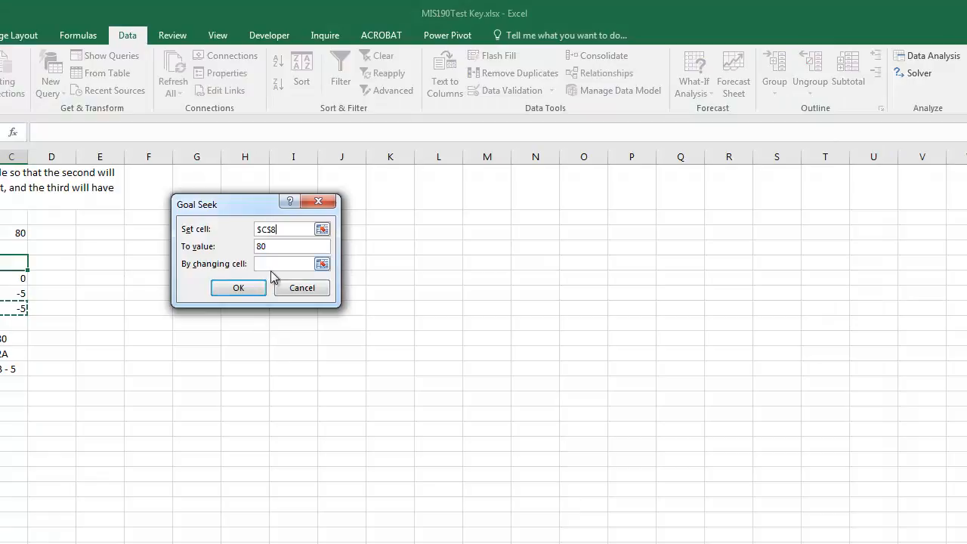
left_click(273, 264)
left_click(12, 263)
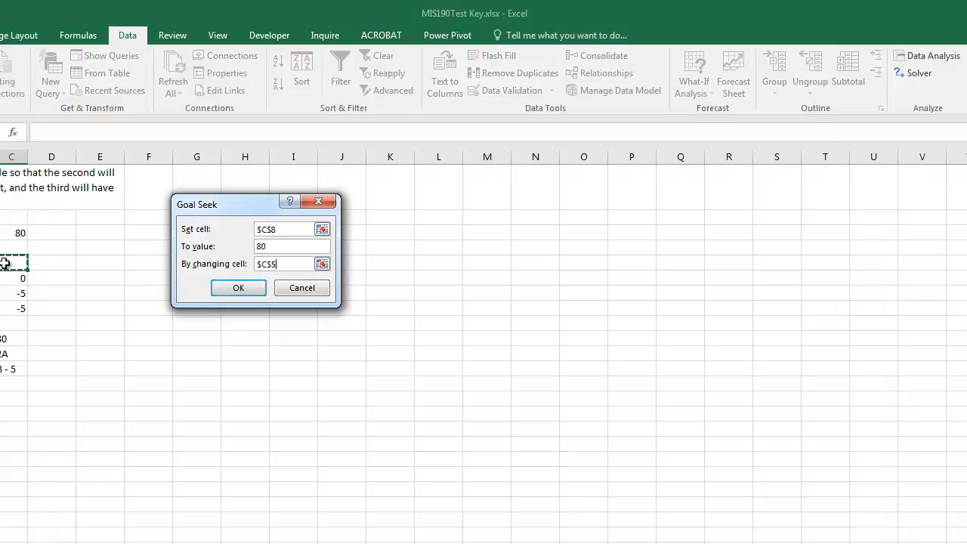
left_click(239, 290)
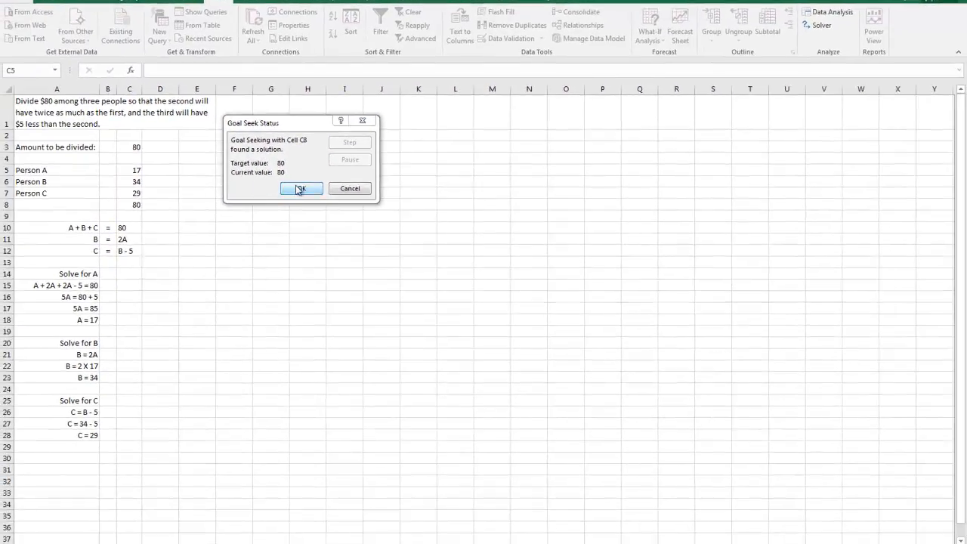
left_click(258, 256)
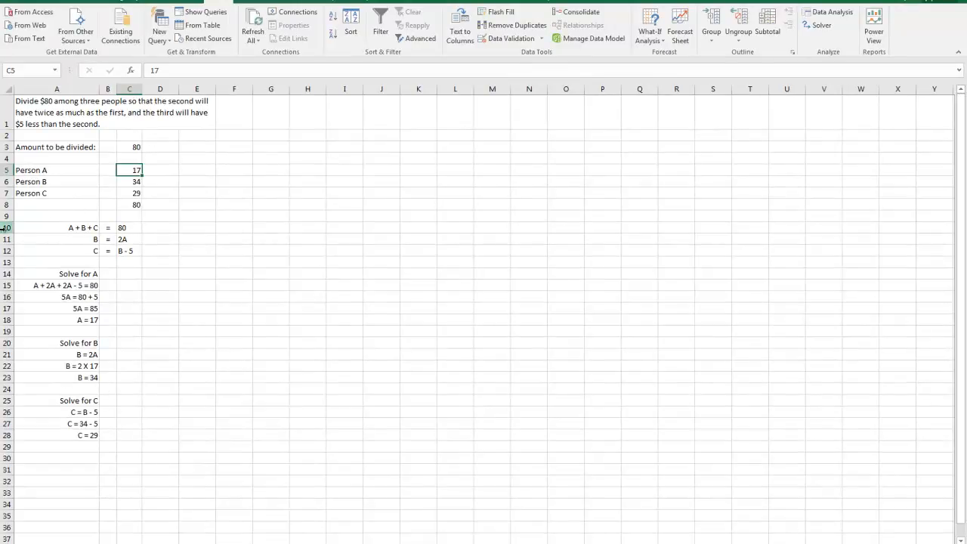
Delete rows 10 to 34, which hold the algebra workings beneath the amounts.
left_click(119, 252)
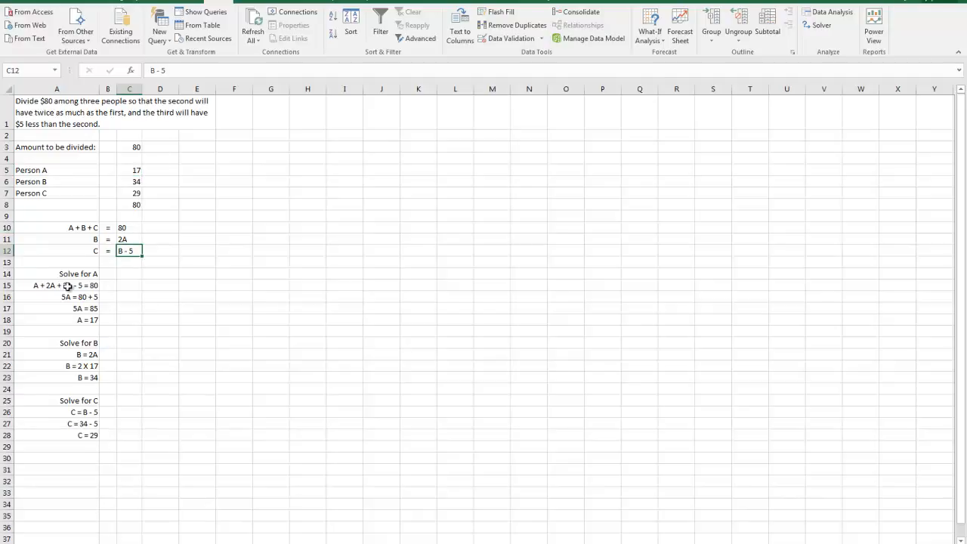
left_click(8, 228)
left_click_drag(27, 503, 28, 504)
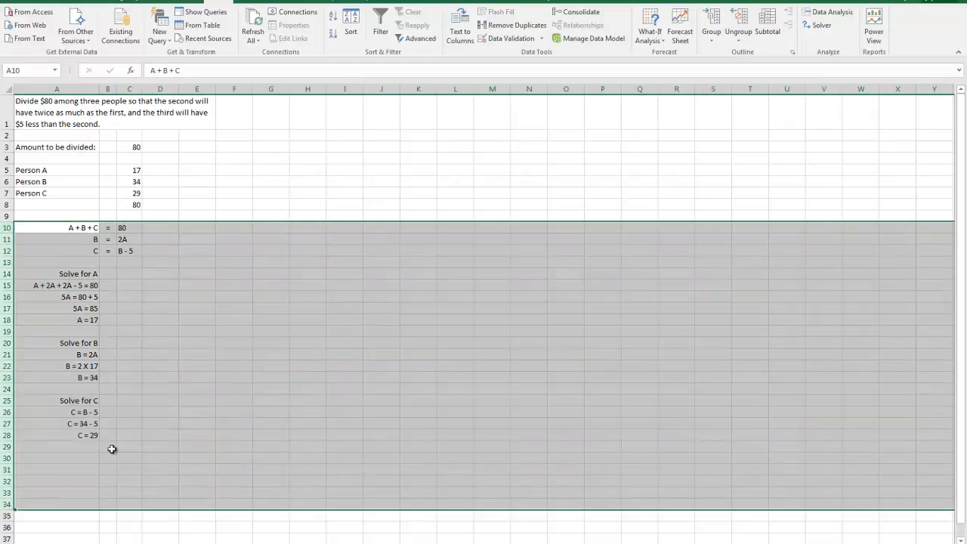
right_click(208, 345)
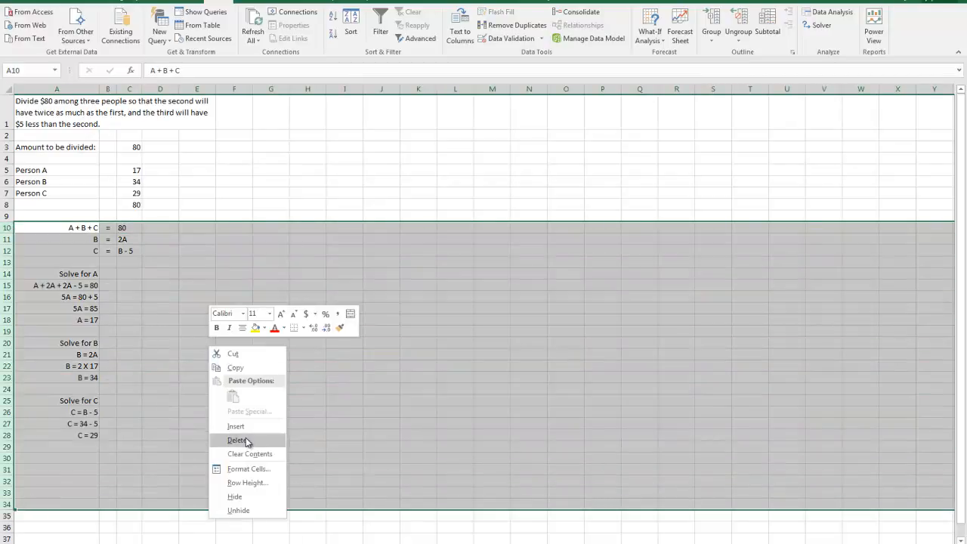
left_click(240, 440)
left_click(181, 357)
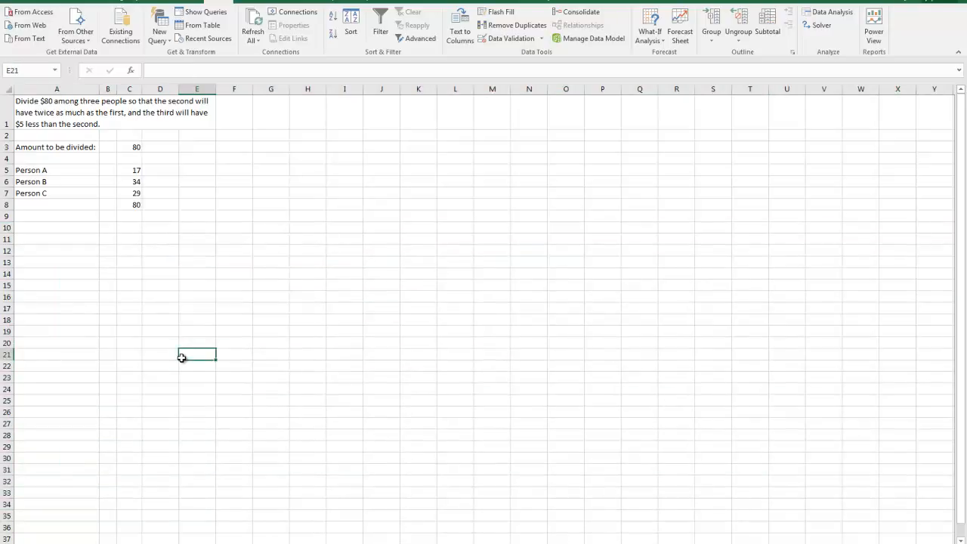